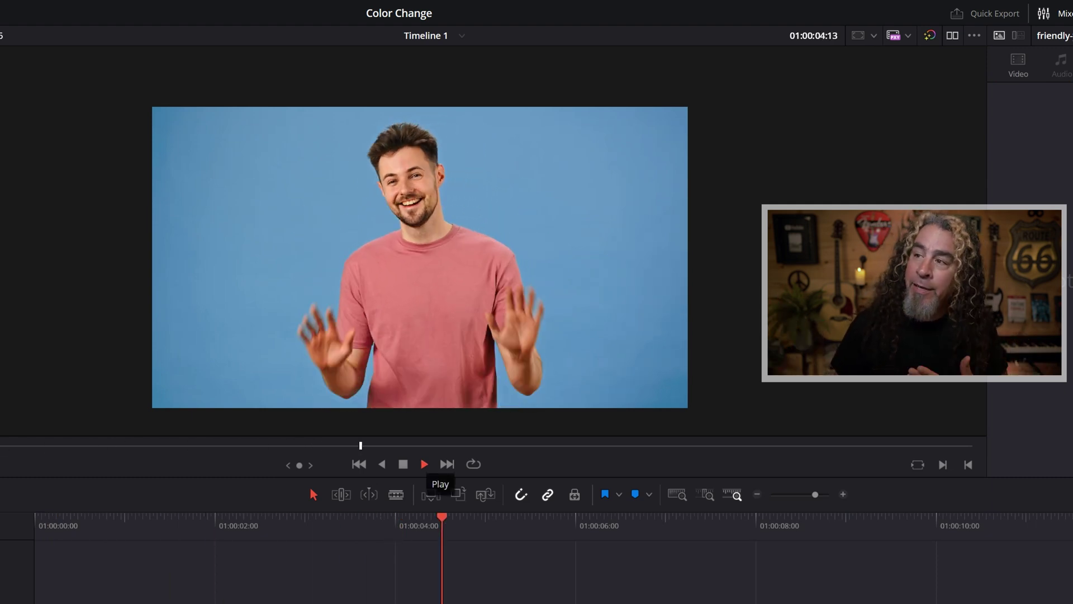
Pause the waving-man clip on Timeline 1 at 01:00:05:05.
{"action": "key", "text": "space"}
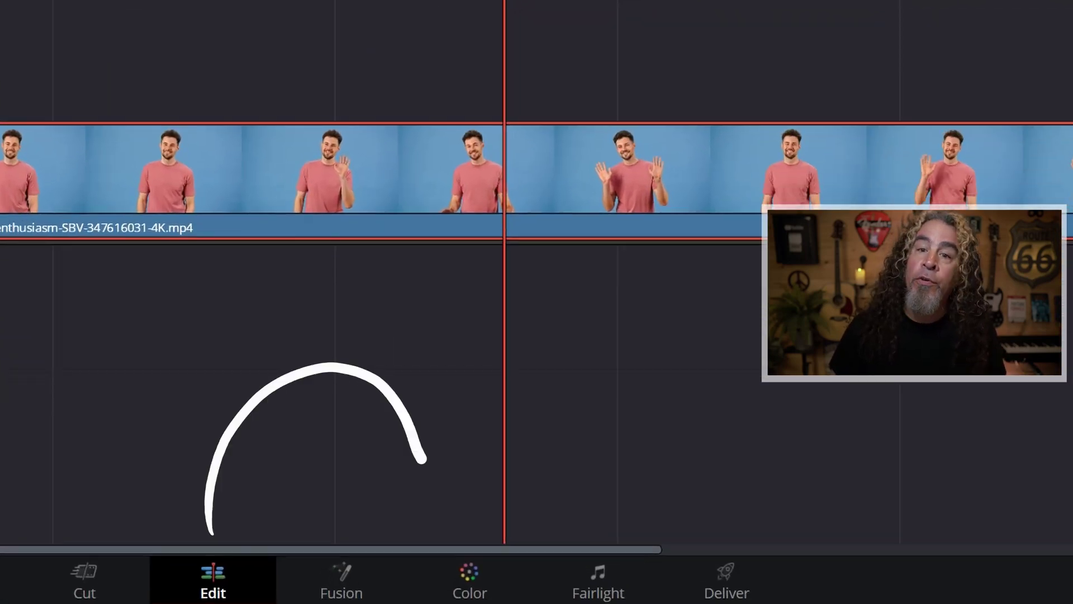
Switch to the Color page (Shift+6) to grade the waving-man clip.
{"action": "key", "text": "shift+6"}
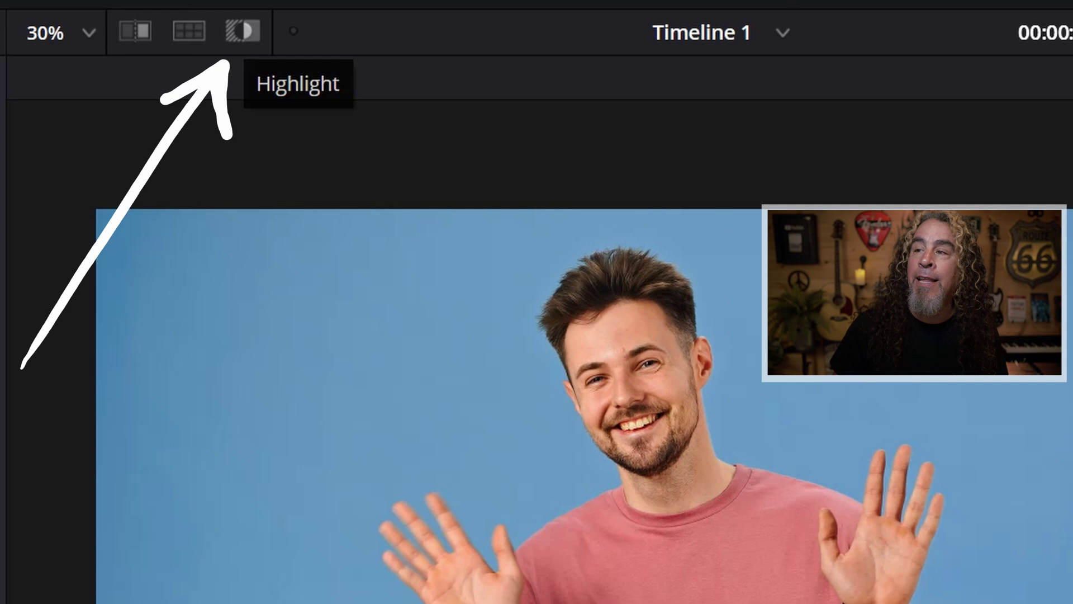
Turn on Highlight so the viewer shows only the qualified pink shirt on grey.
{"action": "left_click", "coordinate": [243, 31]}
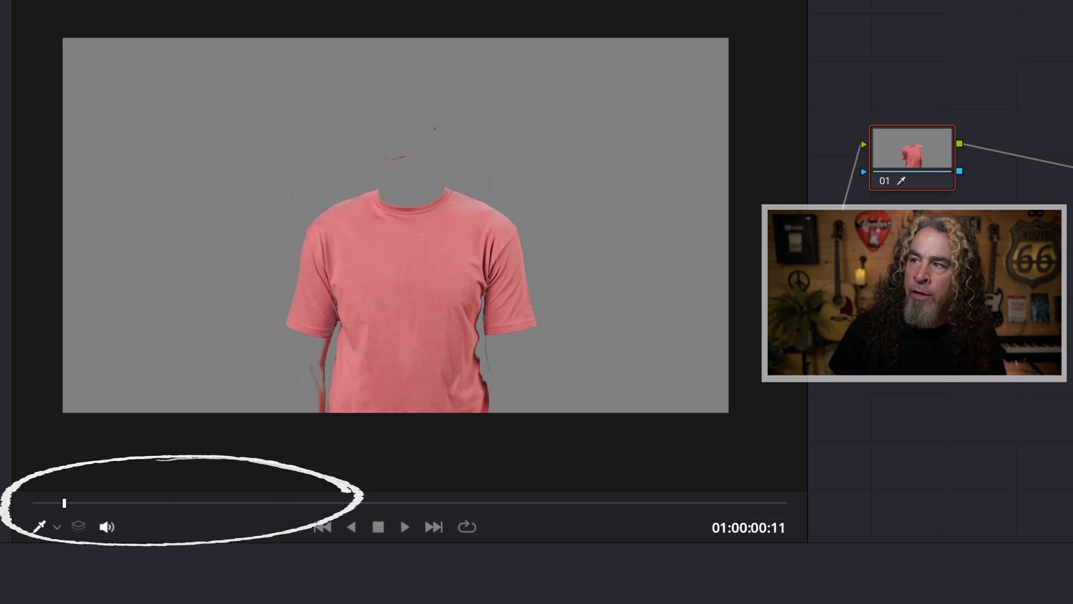
Play the clip forward about two seconds to review the shirt matte.
{"action": "key", "text": "l"}
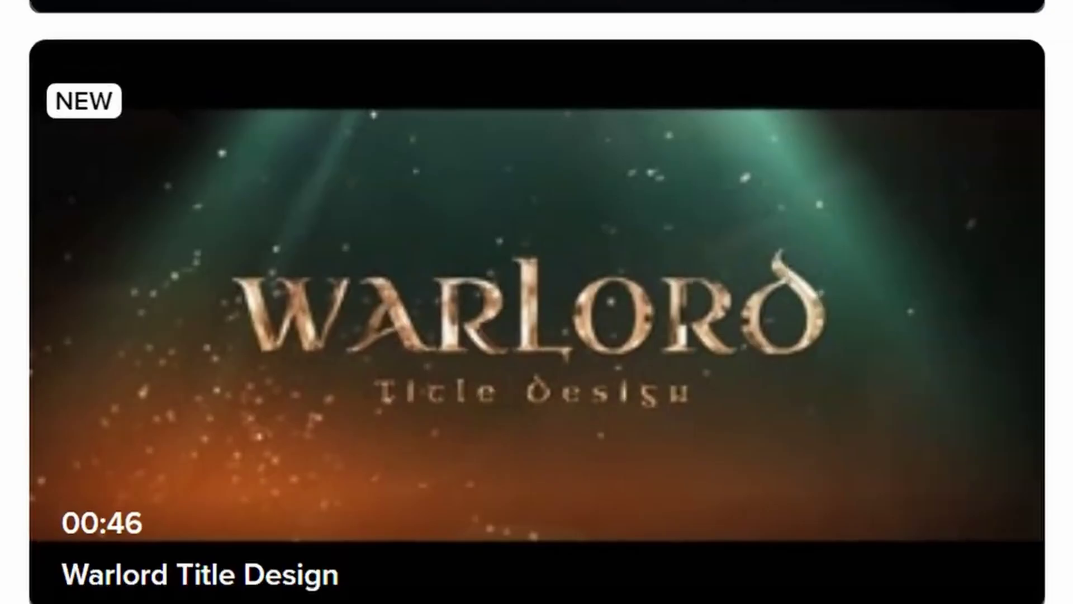
{"action": "scroll", "coordinate": [537, 302], "scroll_direction": "down", "scroll_amount": 2}
{"action": "scroll", "coordinate": [536, 302], "scroll_direction": "down", "scroll_amount": 1}
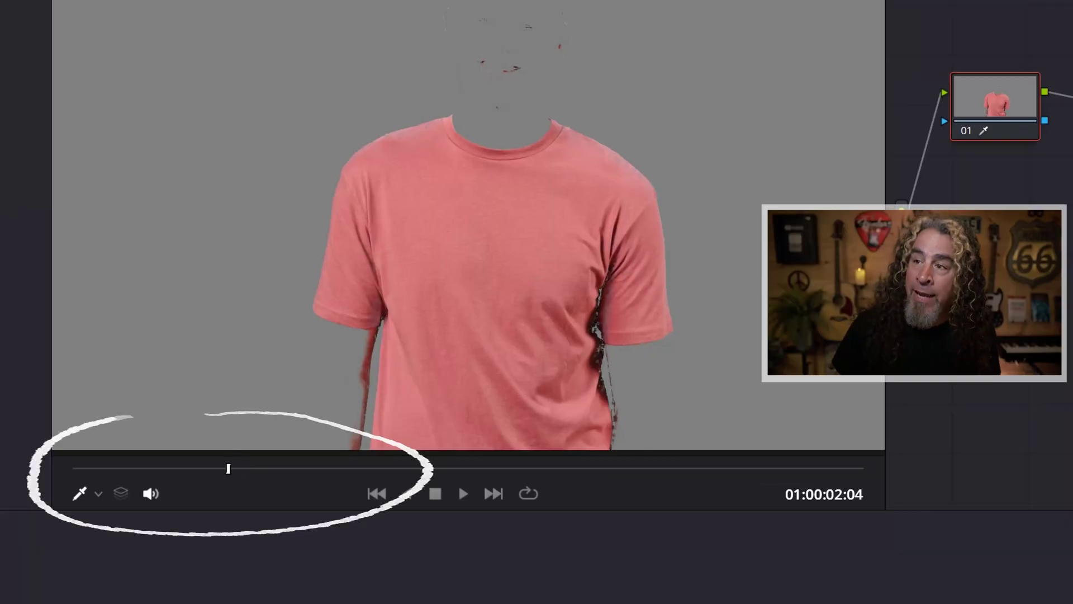
Go to the first frame, 01:00:00:00, and bring up the Window palette for masking.
{"action": "key", "text": "Home"}
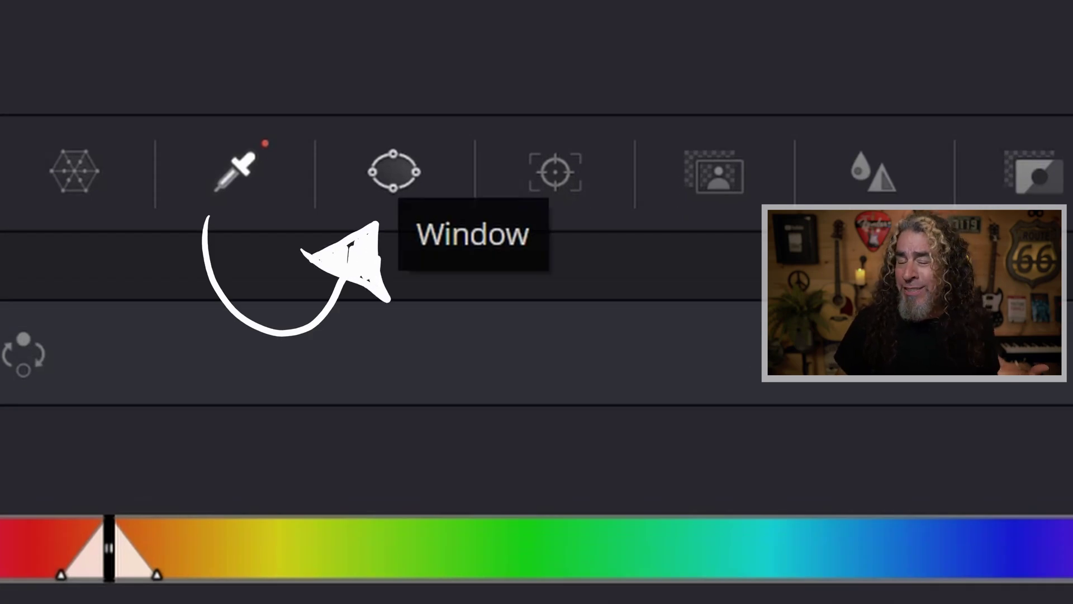
{"action": "left_click", "coordinate": [395, 171]}
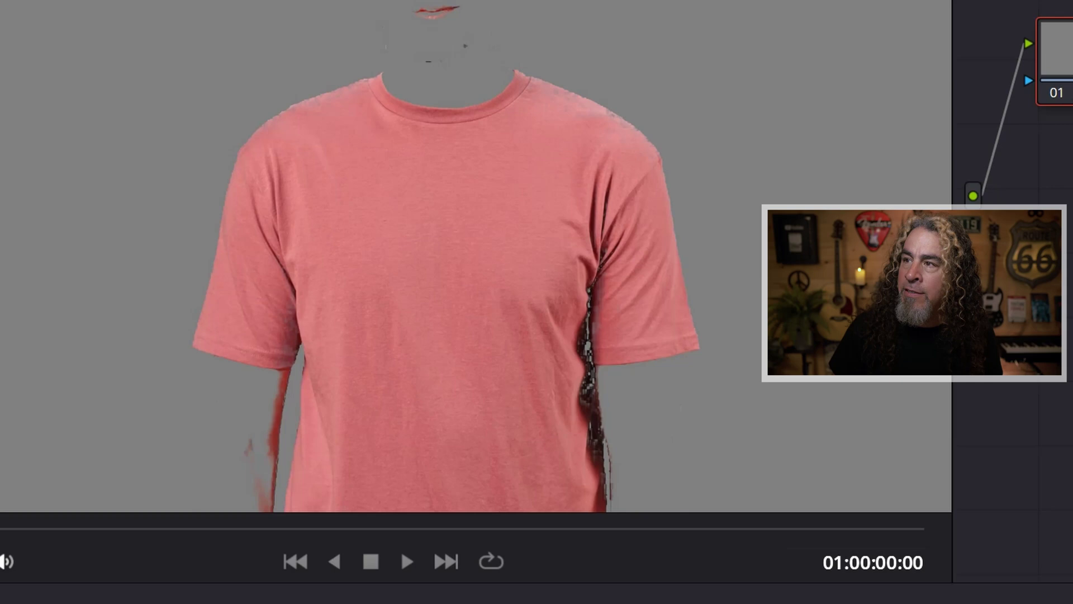
Zoom the viewer around the shirt while tracing its polygon window mask.
{"action": "scroll", "coordinate": [475, 251], "scroll_direction": "up", "scroll_amount": 2}
{"action": "scroll", "coordinate": [476, 252], "scroll_direction": "down", "scroll_amount": 4}
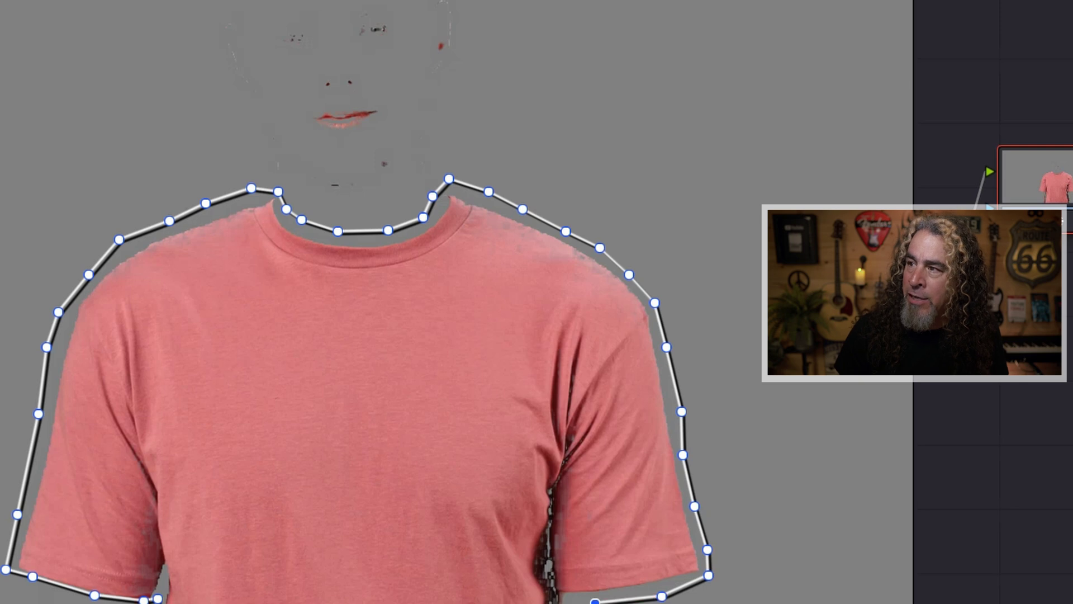
{"action": "scroll", "coordinate": [457, 302], "scroll_direction": "down", "scroll_amount": 5}
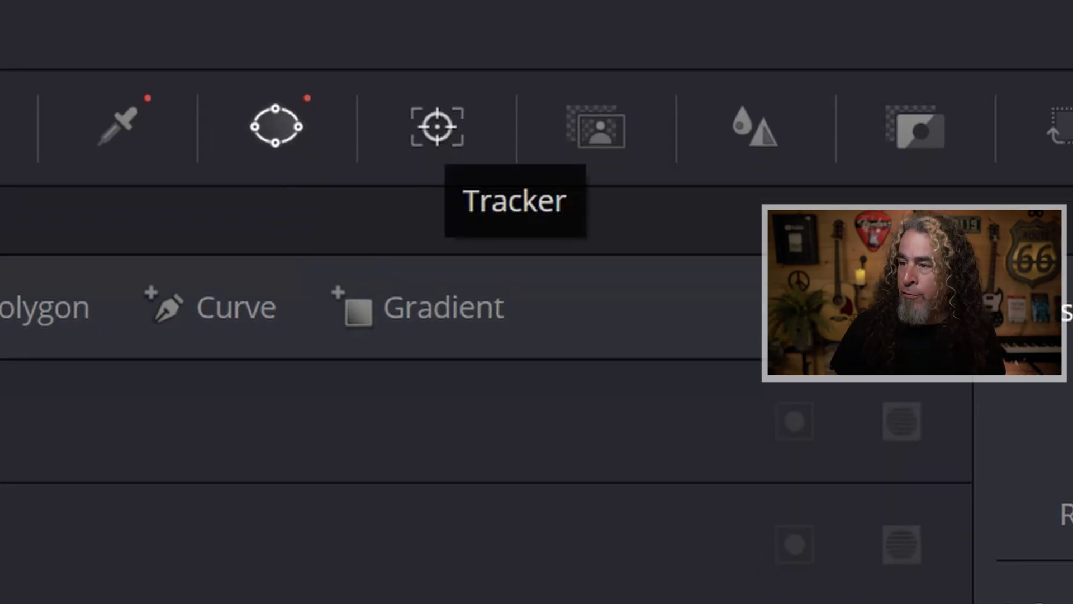
Track the shirt window forward in the Tracker palette to the clip's end, 01:00:10:10.
{"action": "left_click", "coordinate": [437, 126]}
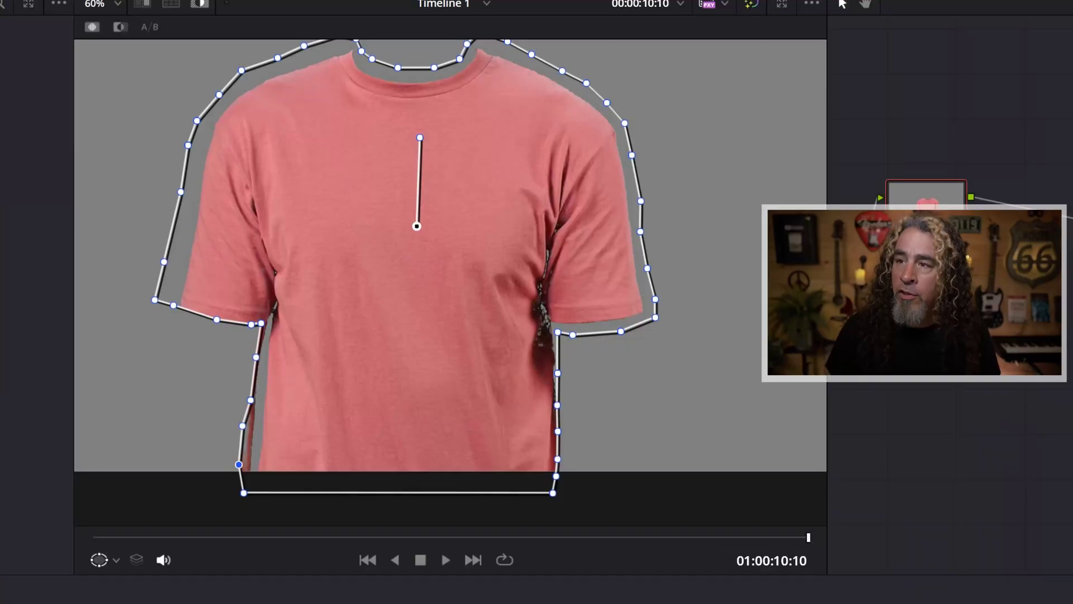
Step back to frame 01:00:00:00 and replace the Scopes panel with the Keyframes timeline.
{"action": "key", "text": "Left"}
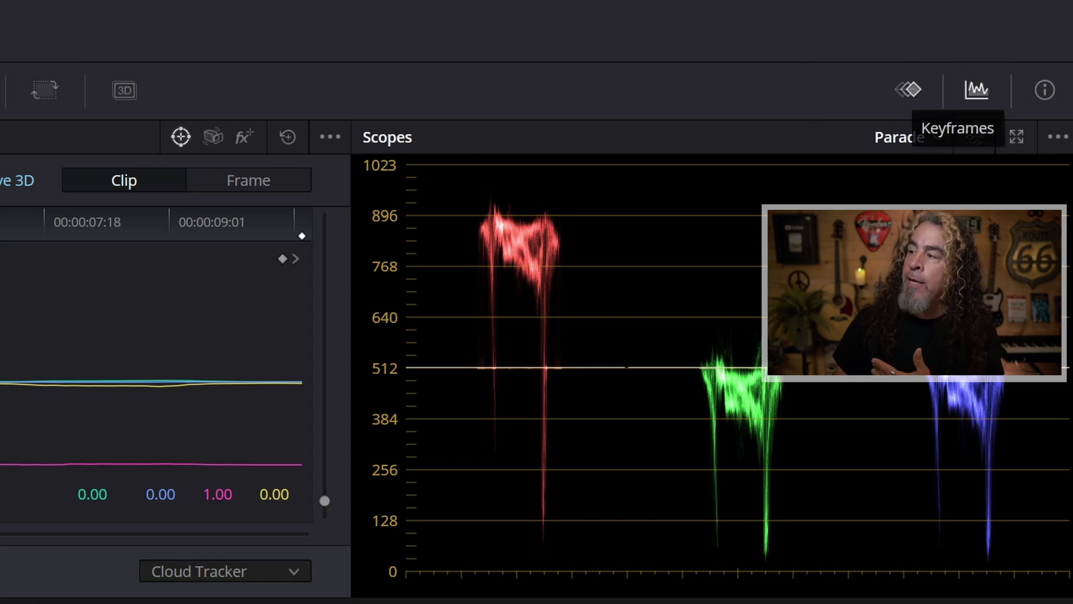
{"action": "left_click", "coordinate": [909, 90]}
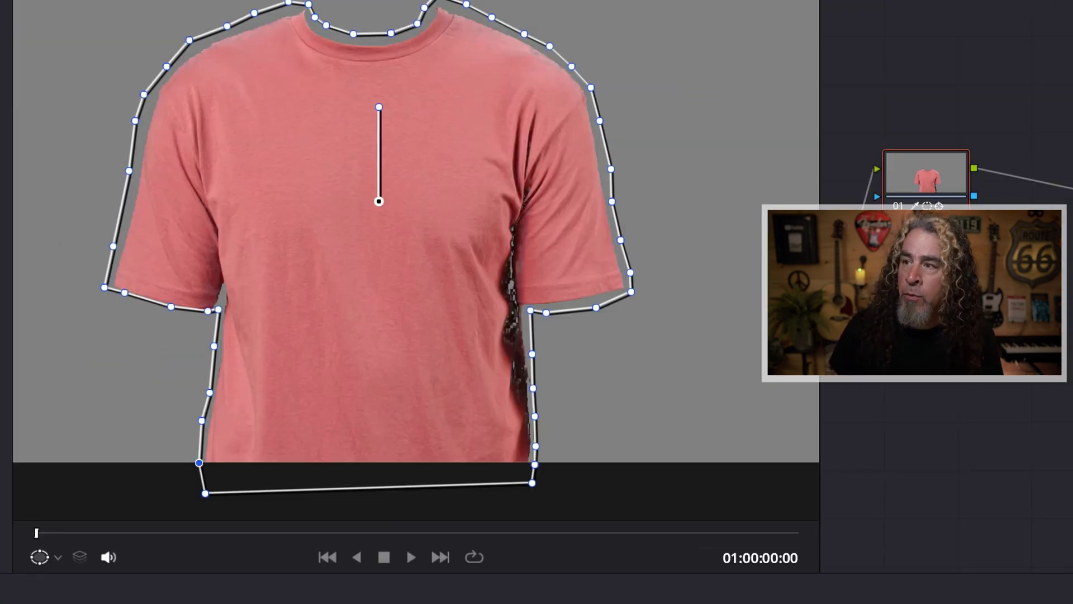
Refit the polygon's sleeve, underarm and armpit points to the shirt, replaying the clip to check.
{"action": "key", "text": "space"}
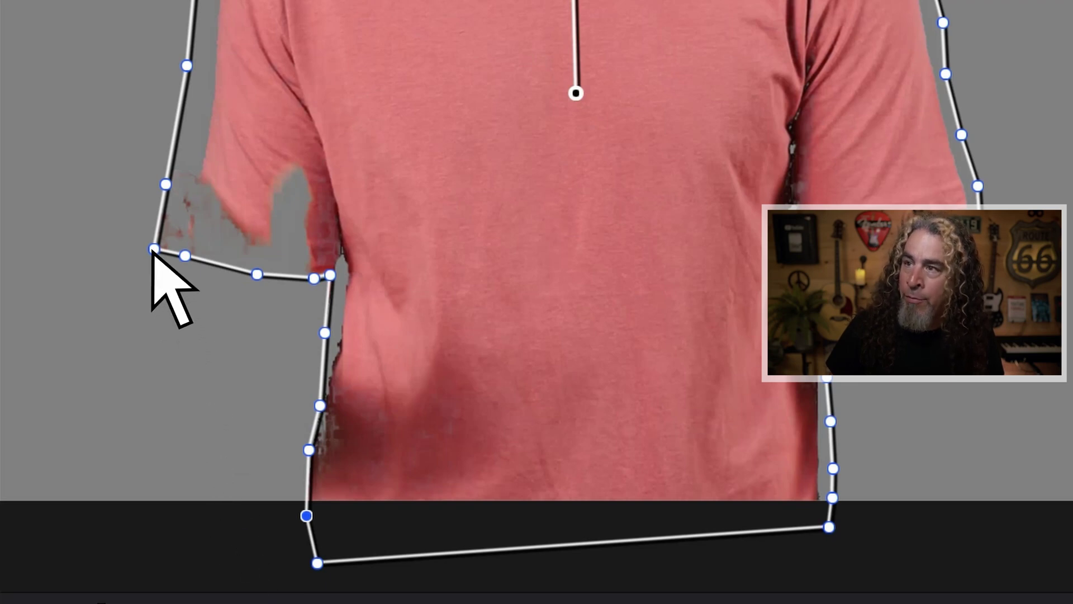
{"action": "left_click_drag", "start_coordinate": [153, 250], "coordinate": [204, 210]}
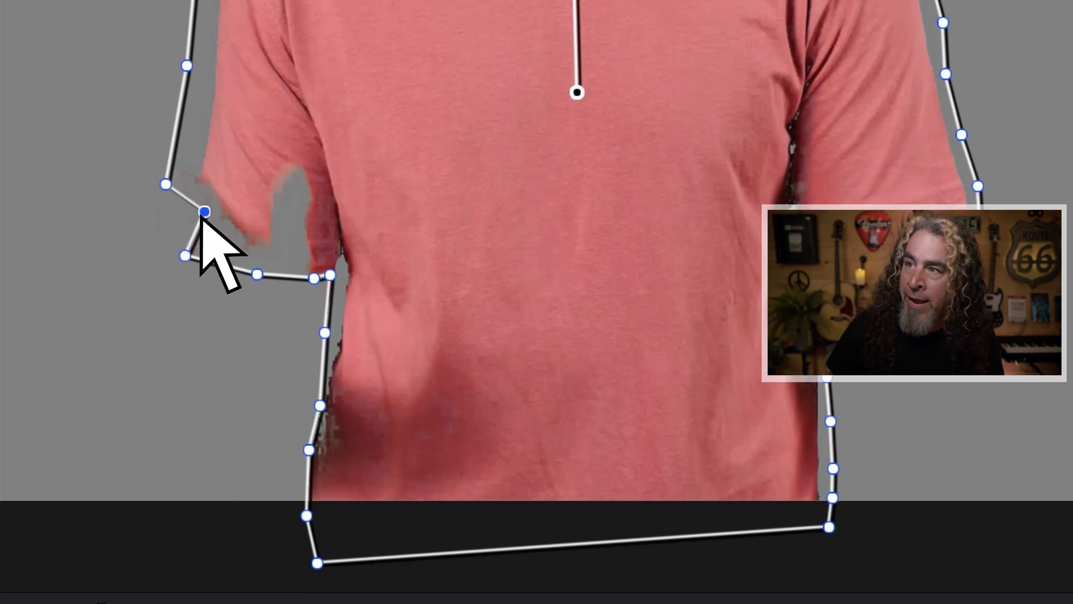
{"action": "left_click", "coordinate": [186, 256]}
{"action": "left_click_drag", "start_coordinate": [190, 257], "coordinate": [231, 241]}
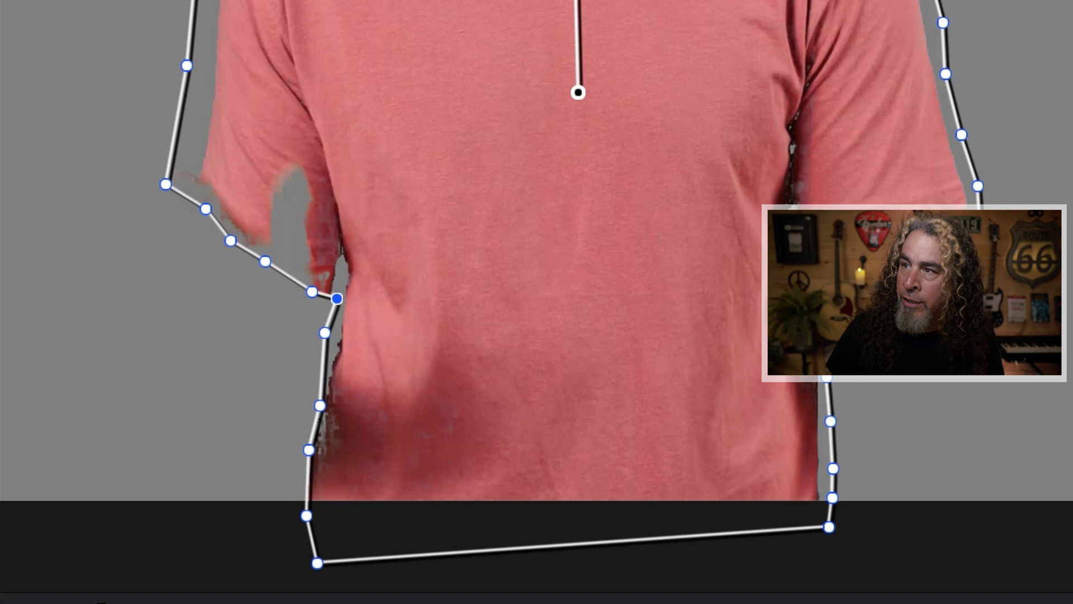
{"action": "left_click_drag", "start_coordinate": [337, 298], "coordinate": [336, 267]}
{"action": "left_click_drag", "start_coordinate": [312, 292], "coordinate": [295, 273]}
{"action": "left_click_drag", "start_coordinate": [166, 184], "coordinate": [172, 184]}
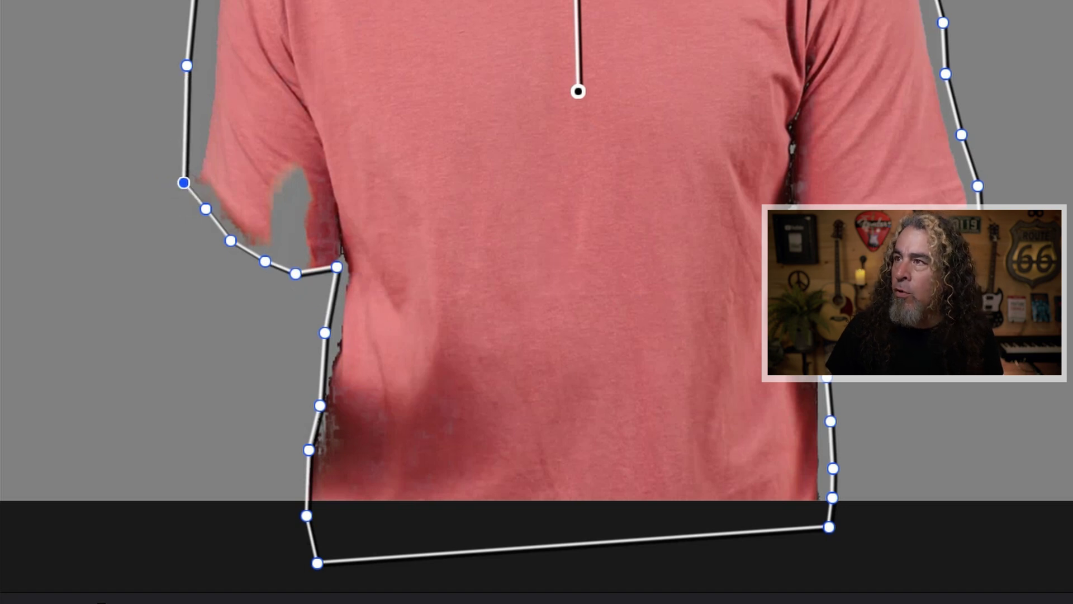
{"action": "left_click", "coordinate": [265, 261]}
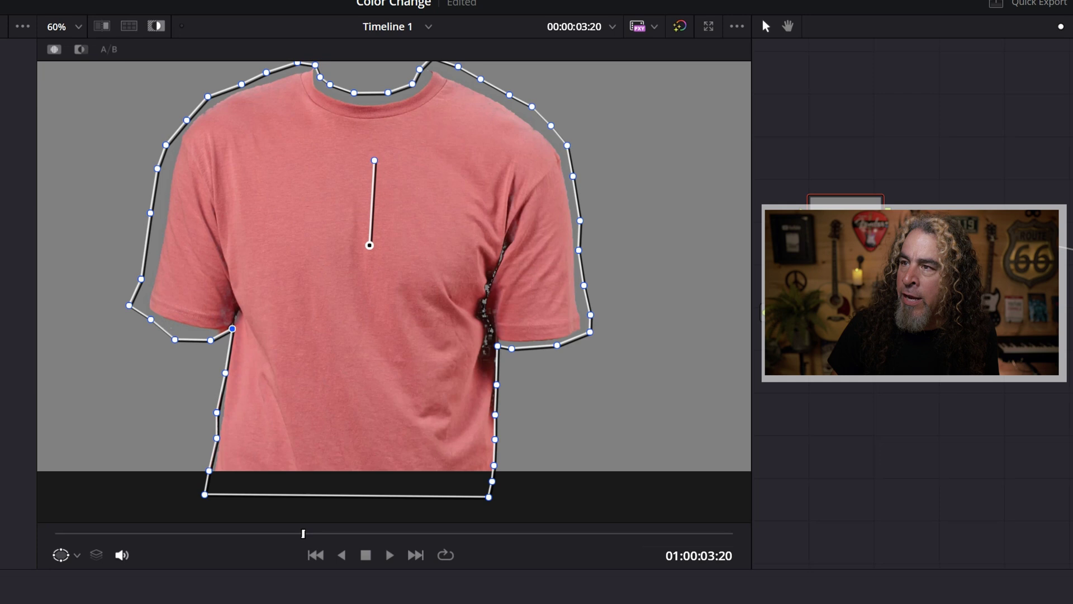
{"action": "key", "text": "space"}
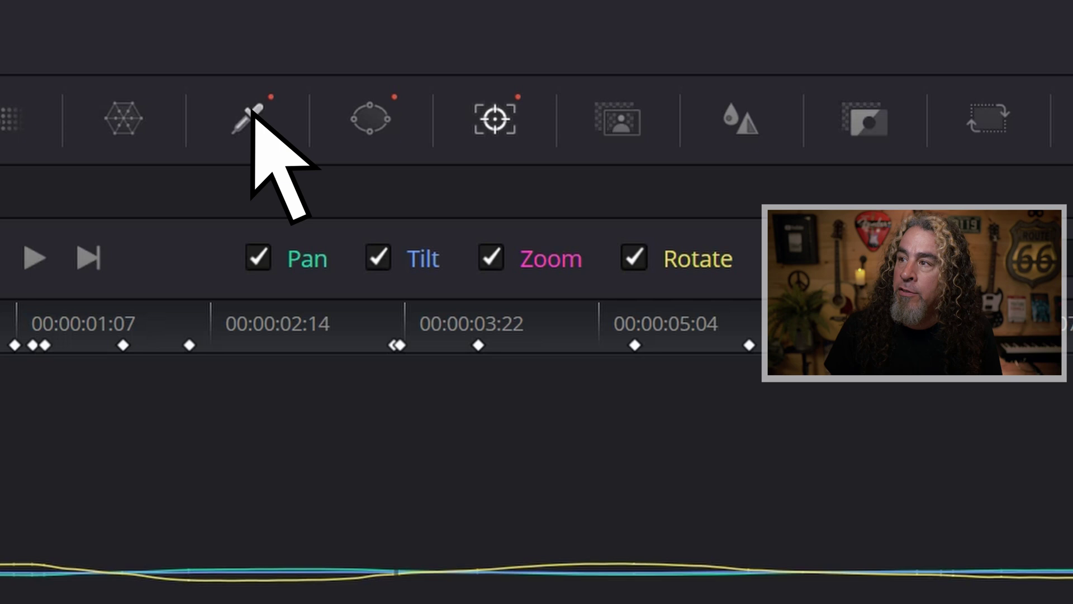
Sample the shirt colour so the hue qualifier reads Center 29.2, Width 6.1.
{"action": "left_click", "coordinate": [341, 529]}
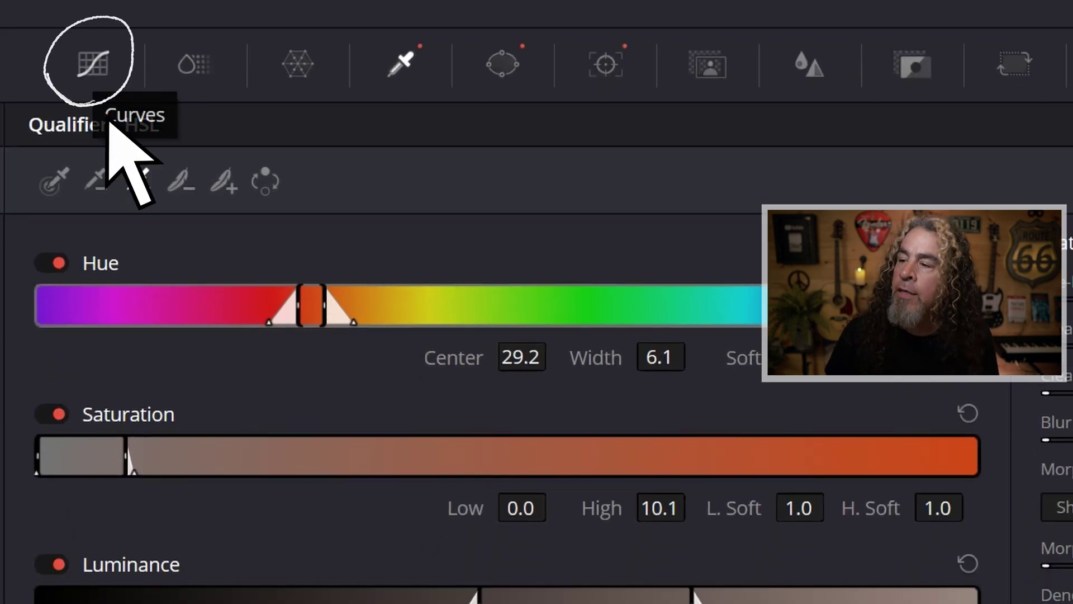
Pull down the Hue vs Hue curve to turn the isolated shirt from pink to yellow-green.
{"action": "left_click", "coordinate": [94, 60]}
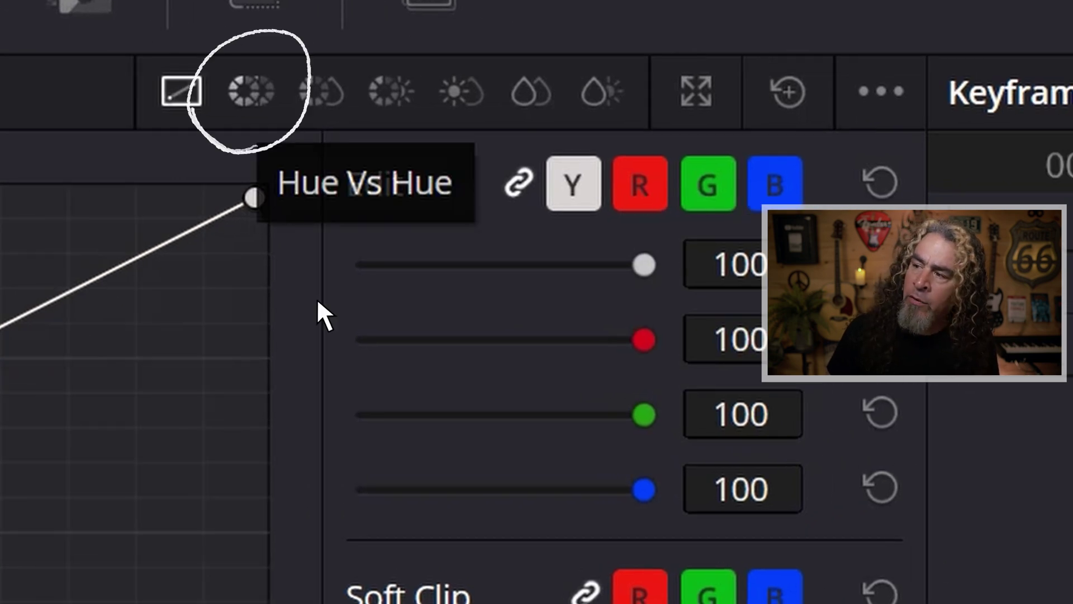
{"action": "left_click", "coordinate": [253, 91]}
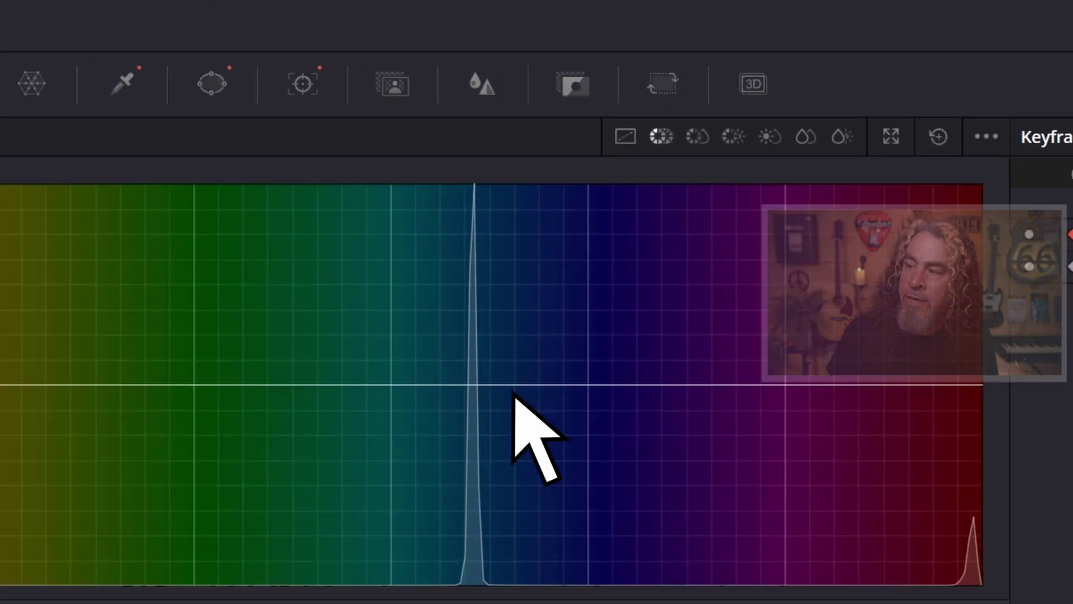
{"action": "left_click_drag", "start_coordinate": [512, 395], "coordinate": [421, 425]}
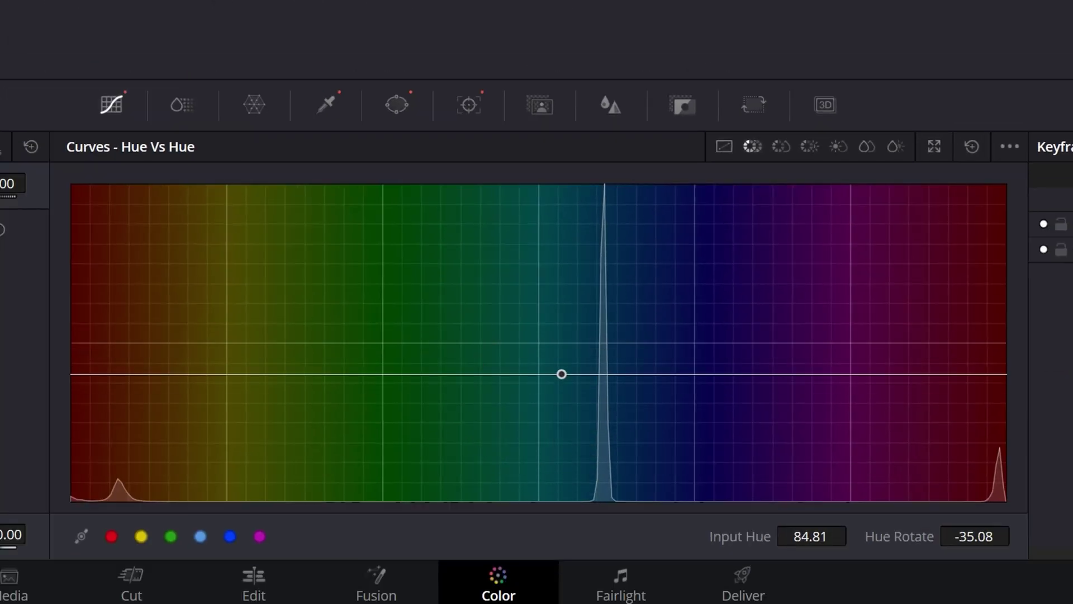
{"action": "left_click_drag", "start_coordinate": [562, 374], "coordinate": [561, 384]}
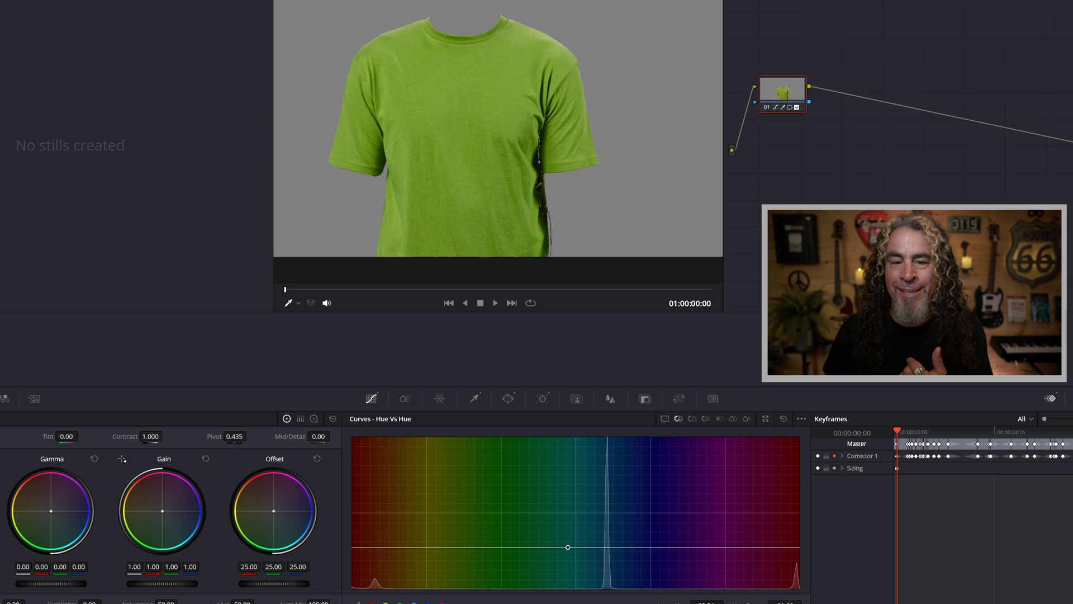
{"action": "left_click_drag", "start_coordinate": [568, 547], "coordinate": [600, 550]}
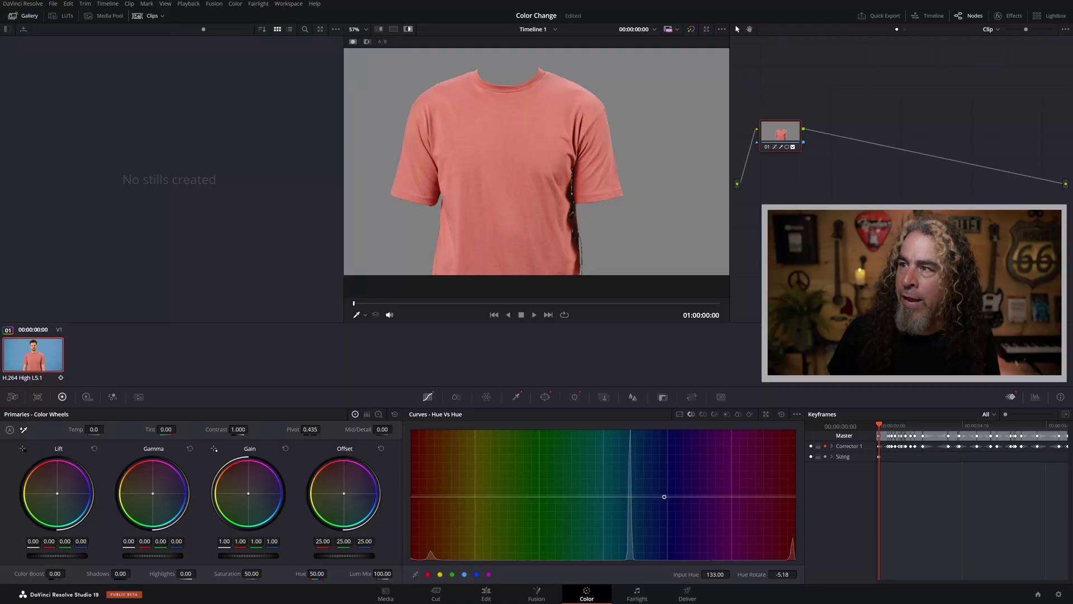
{"action": "left_click_drag", "start_coordinate": [664, 496], "coordinate": [623, 519]}
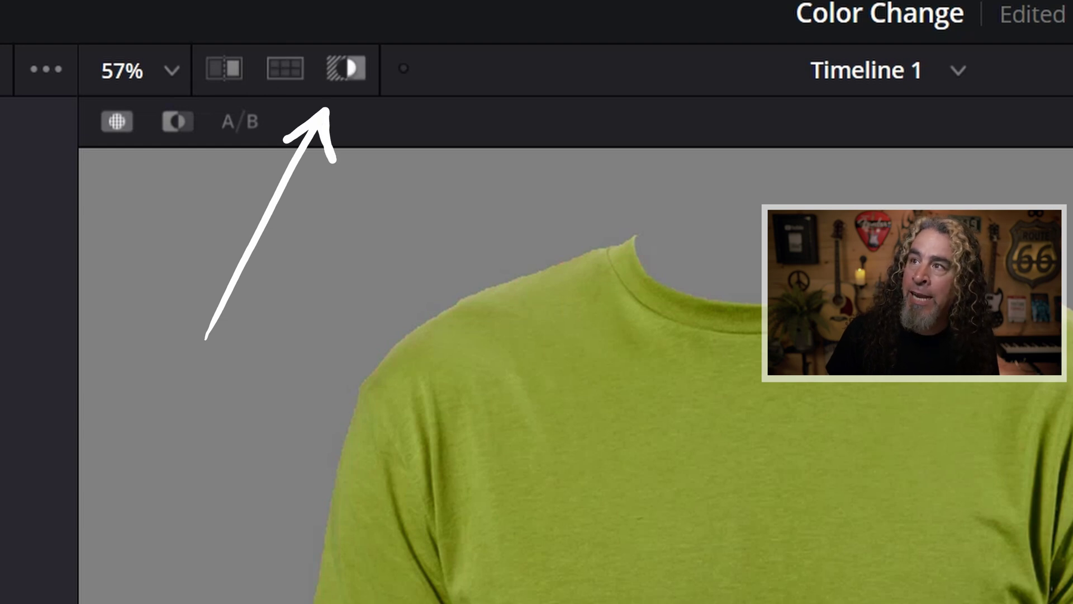
Turn off Highlight to show the full image and play the clip to review the green shirt.
{"action": "left_click", "coordinate": [350, 73]}
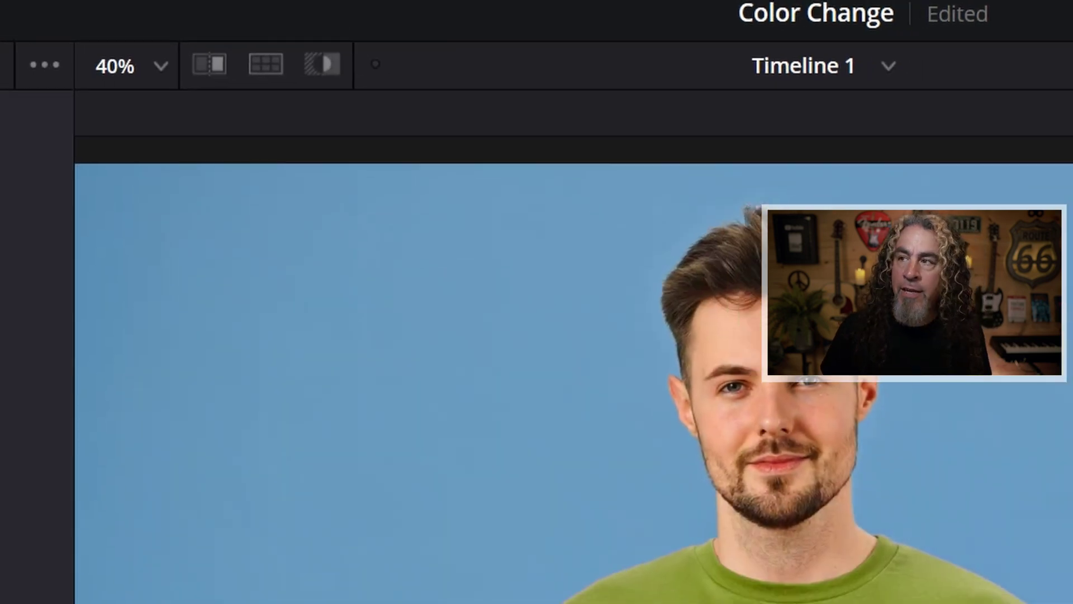
{"action": "key", "text": "space"}
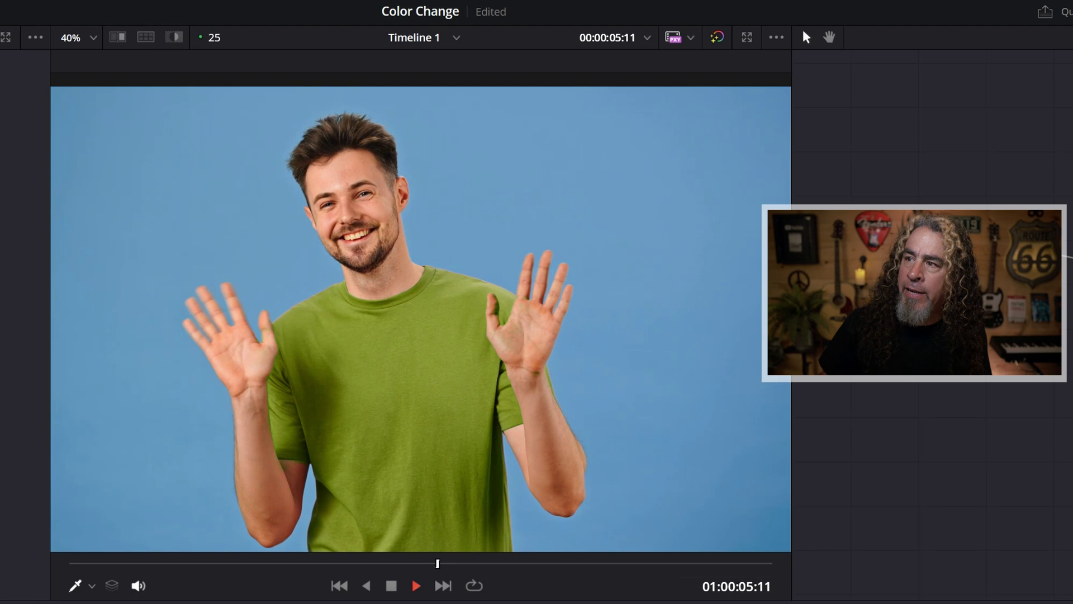
{"action": "key", "text": "space"}
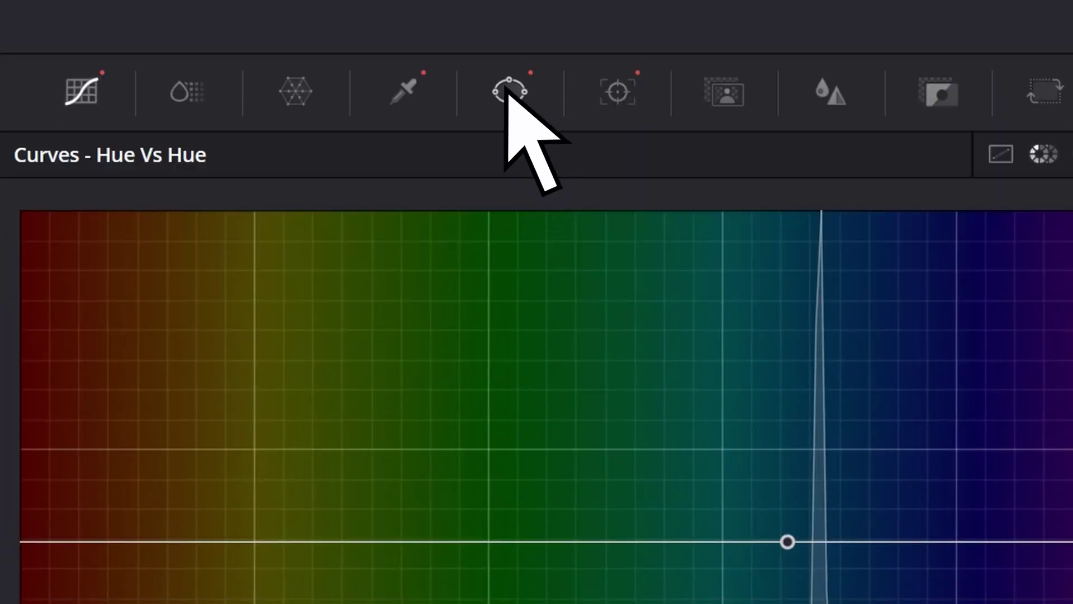
Open the Window palette to reveal the shirt's PowerCurve keyframed along the clip.
{"action": "left_click", "coordinate": [509, 90]}
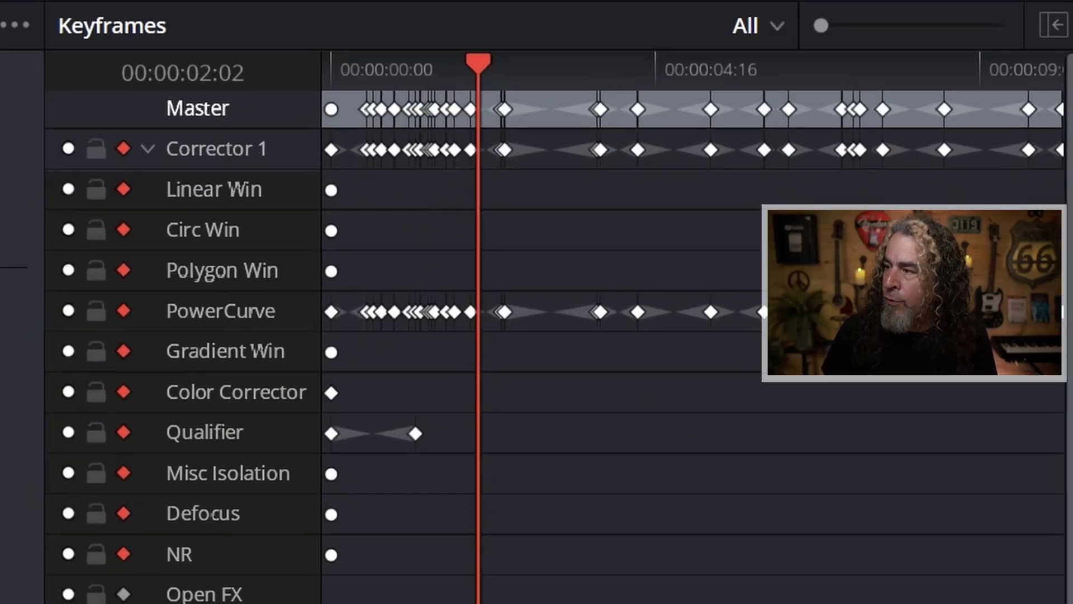
Return to the clip start and advance the playhead to 00:00:03:23.
{"action": "key", "text": "j"}
{"action": "key", "text": "j"}
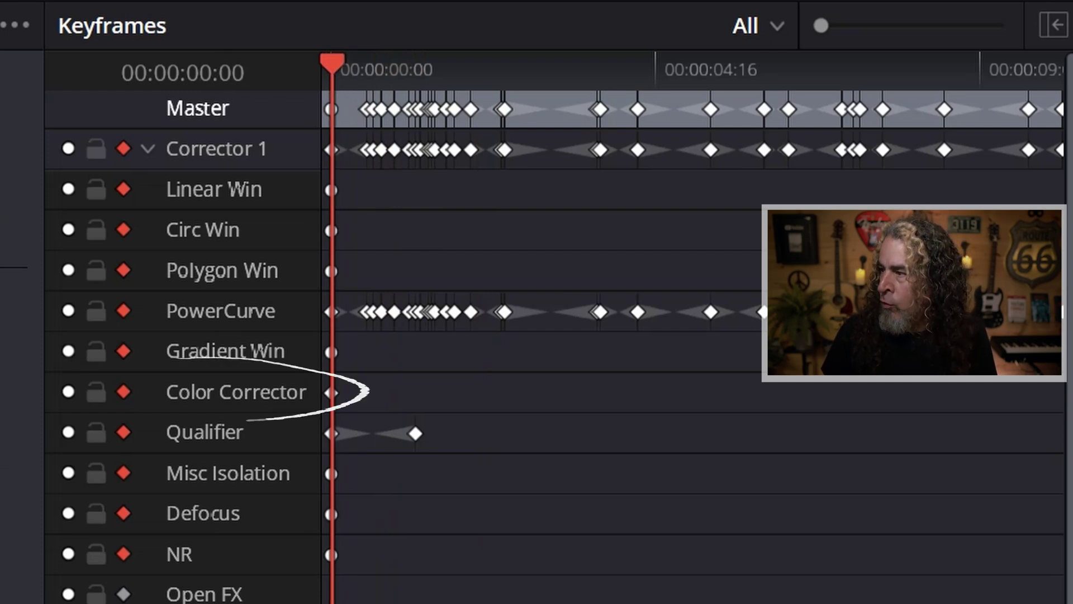
{"action": "key", "text": "l"}
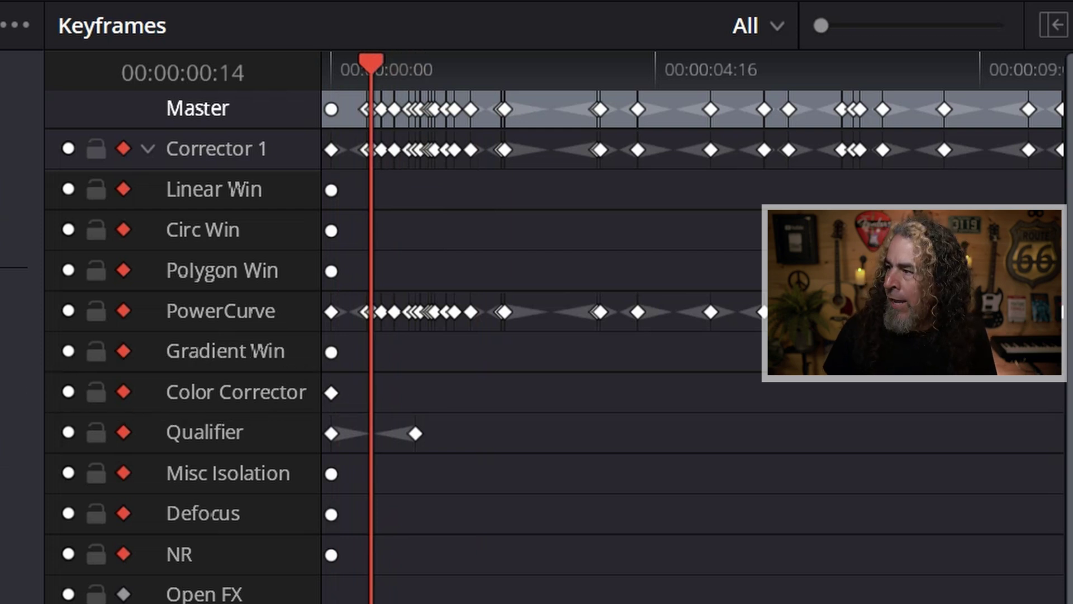
{"action": "key", "text": "l"}
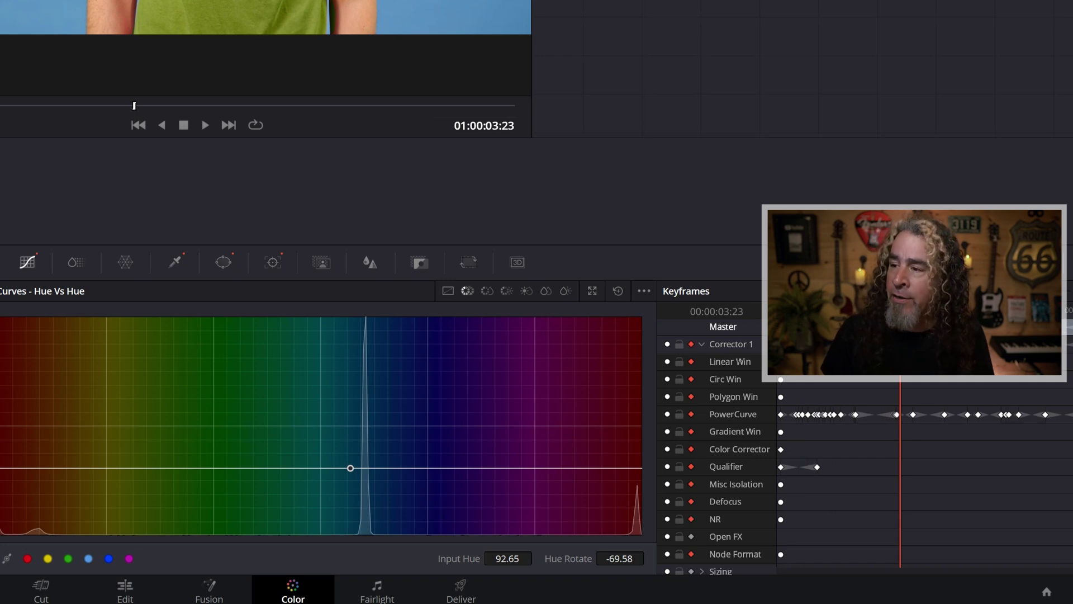
Drag the Hue vs Hue point up to about -9.78 Hue Rotate, keyframing the shirt back to pinkish red.
{"action": "left_click_drag", "start_coordinate": [350, 468], "coordinate": [436, 426]}
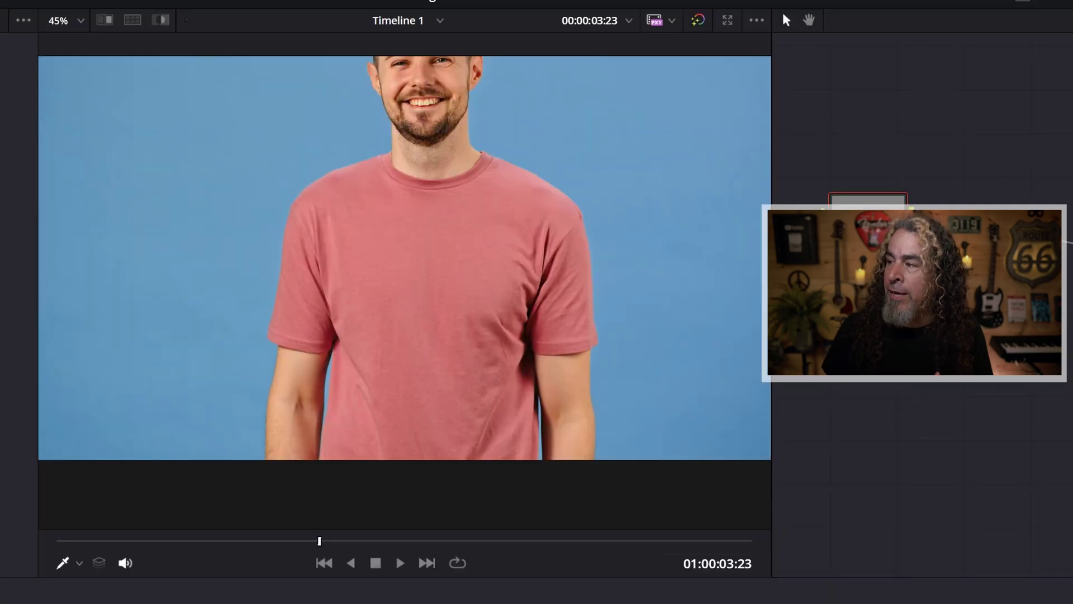
Play from the start to see the shirt fade from green through tan to pink by 01:00:04:09.
{"action": "key", "text": "Home"}
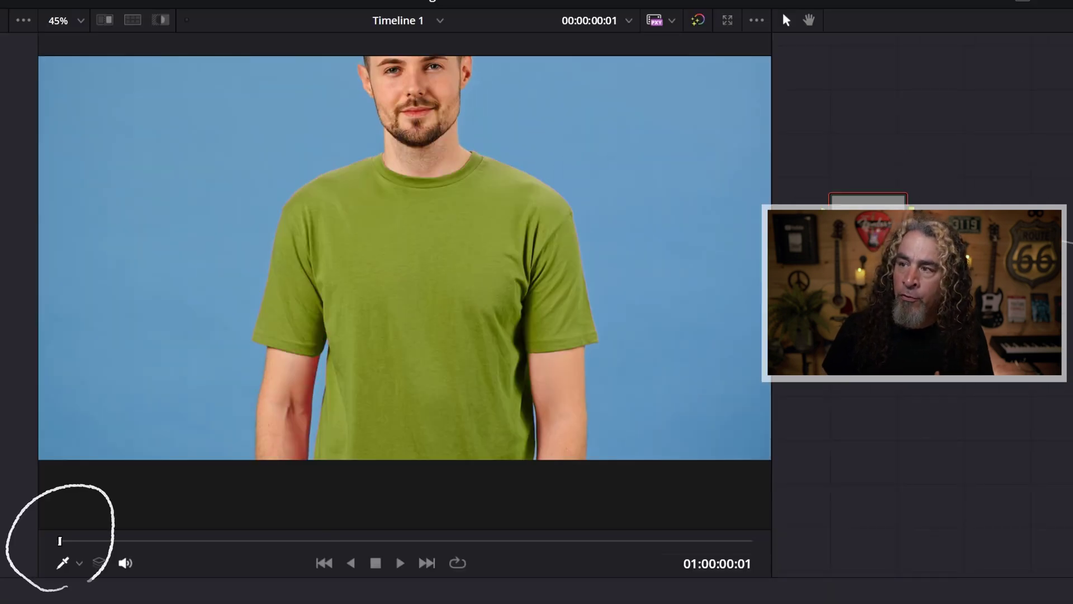
{"action": "key", "text": "]"}
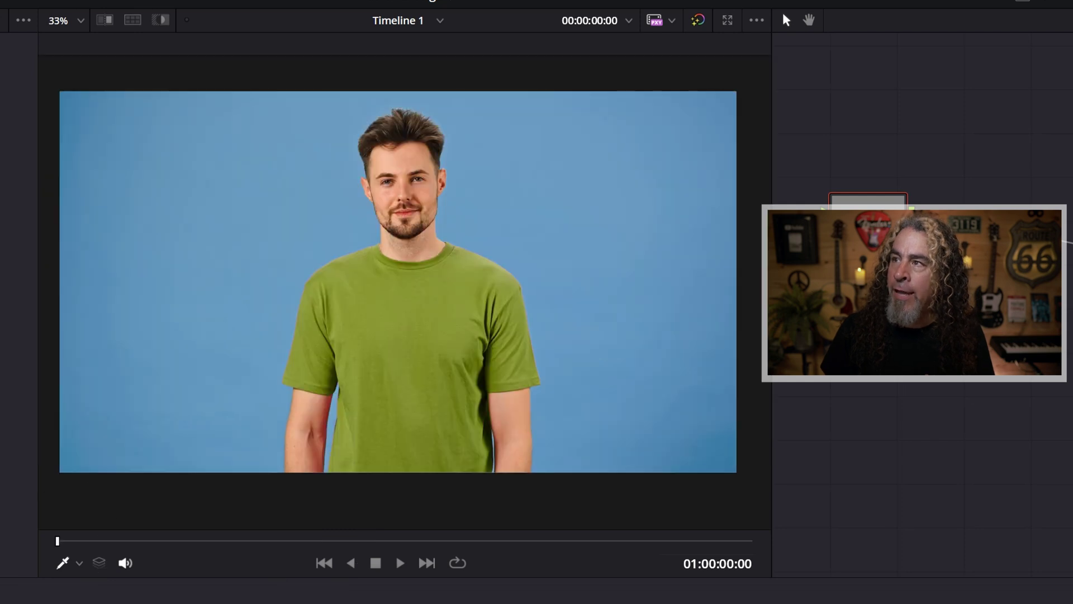
{"action": "key", "text": "space"}
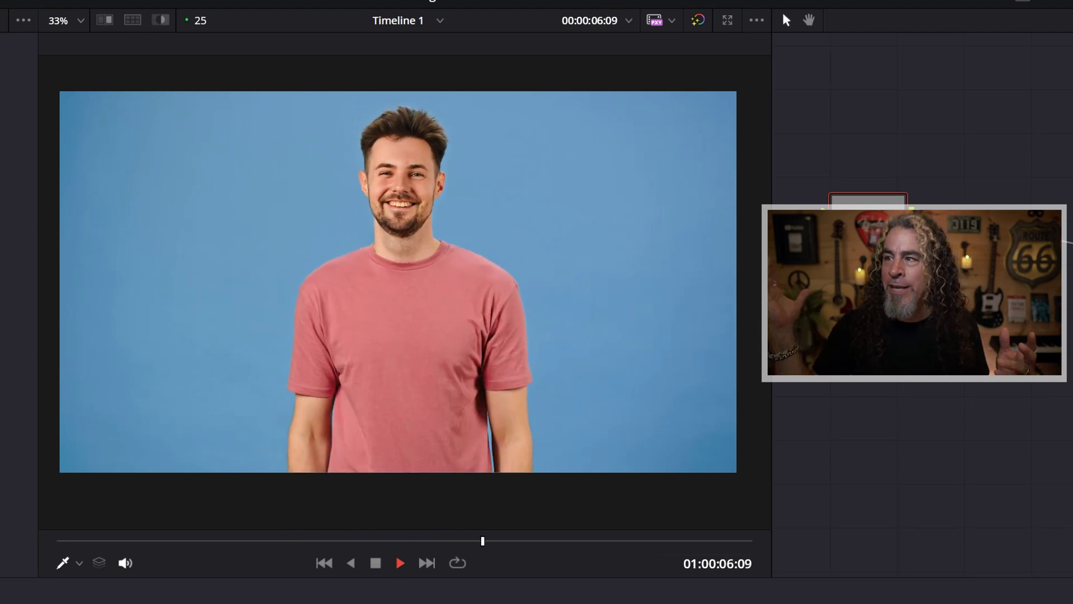
{"action": "key", "text": "space"}
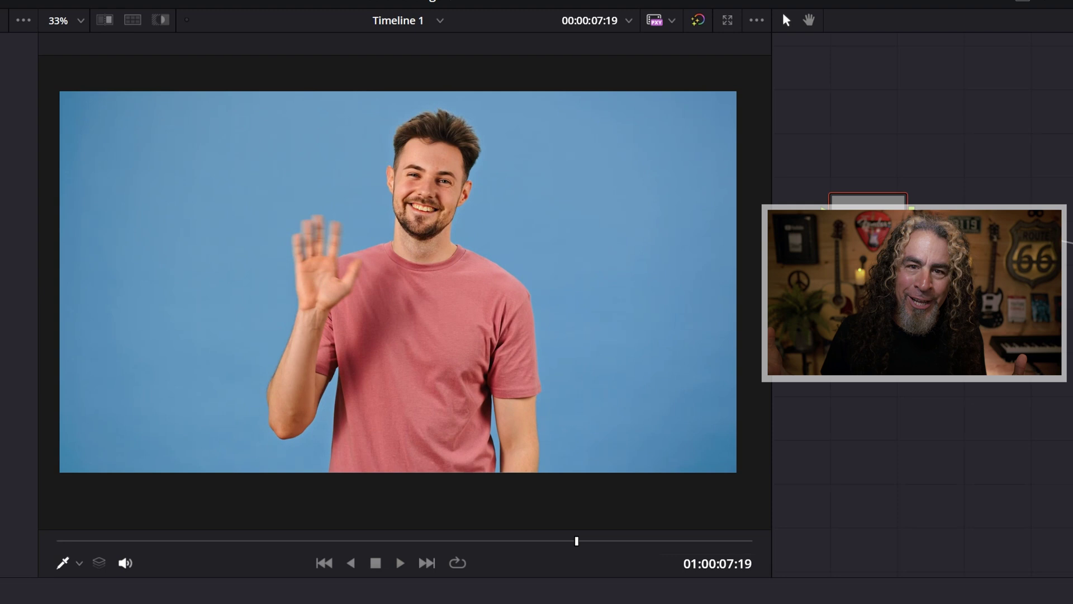